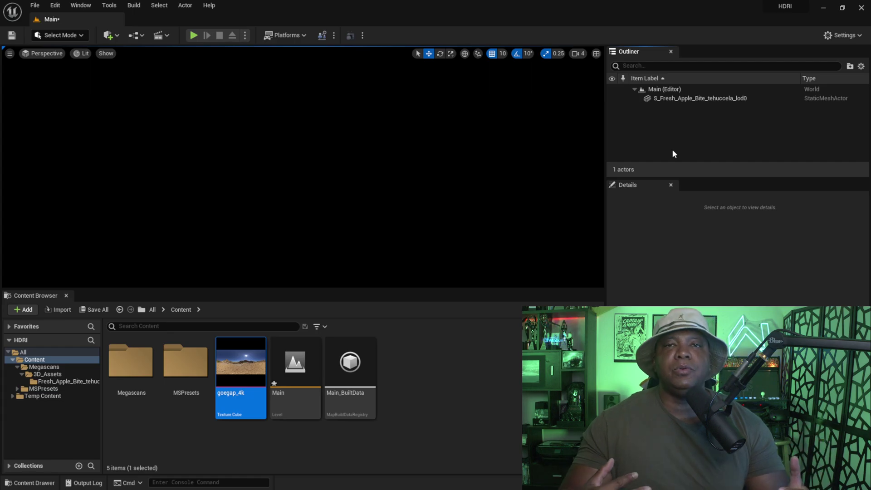
Select the S_Fresh_Apple_Bite actor to show its Location Z 40.0 and Scale 5.0
click(683, 99)
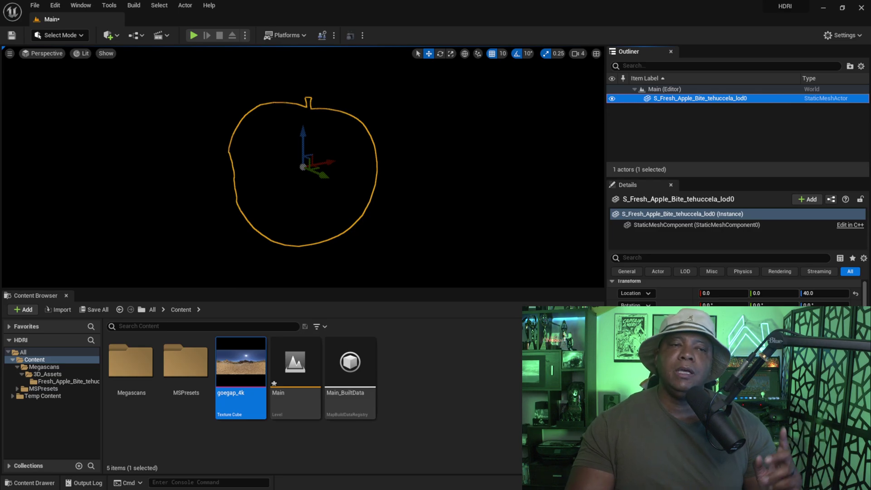
Create a SkyLight actor from the Env. Light Mixer window, then close the mixer
click(81, 5)
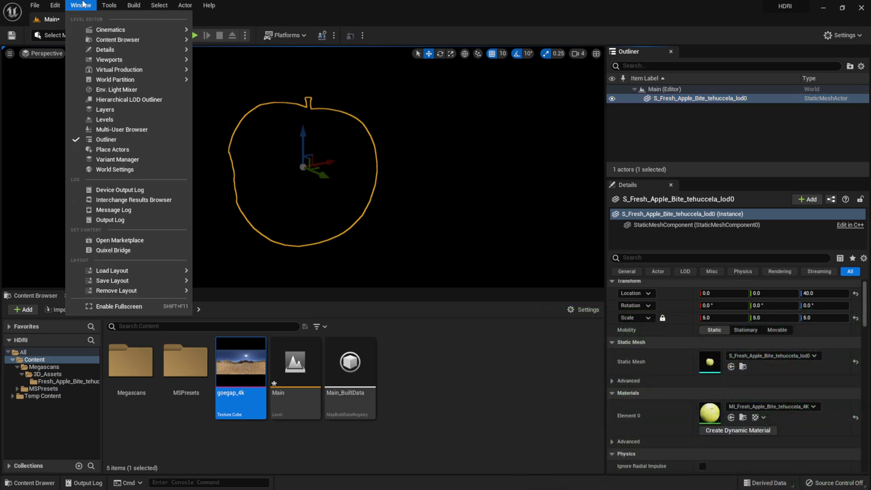
click(109, 90)
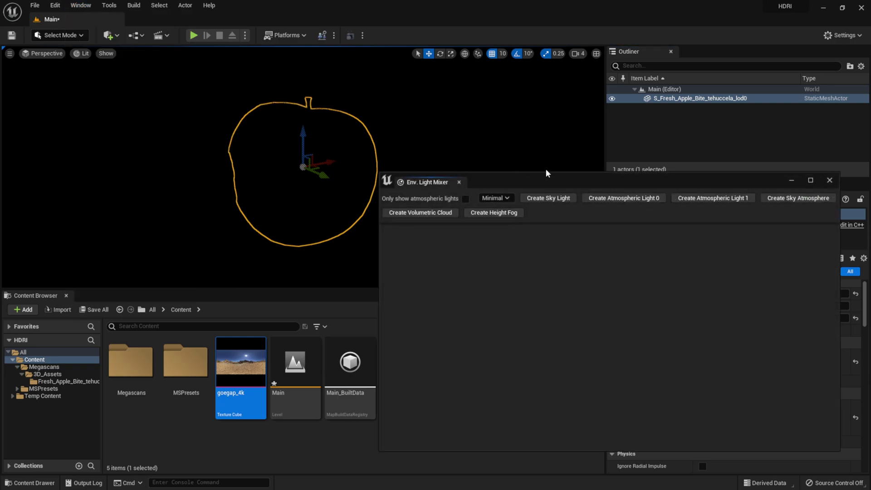
click(548, 198)
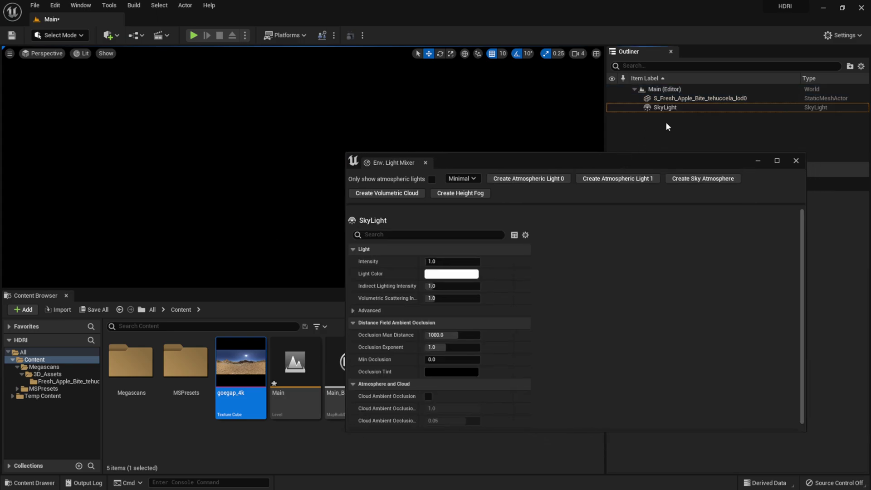
drag(663, 162, 611, 148)
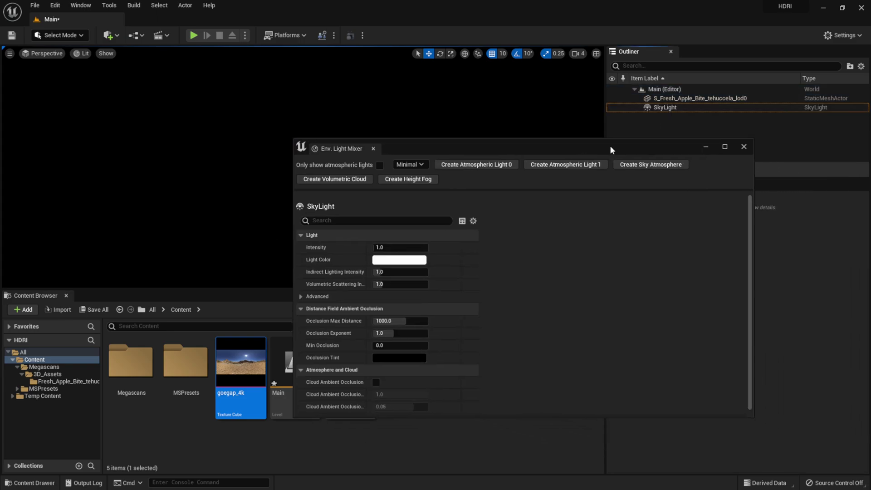
click(743, 147)
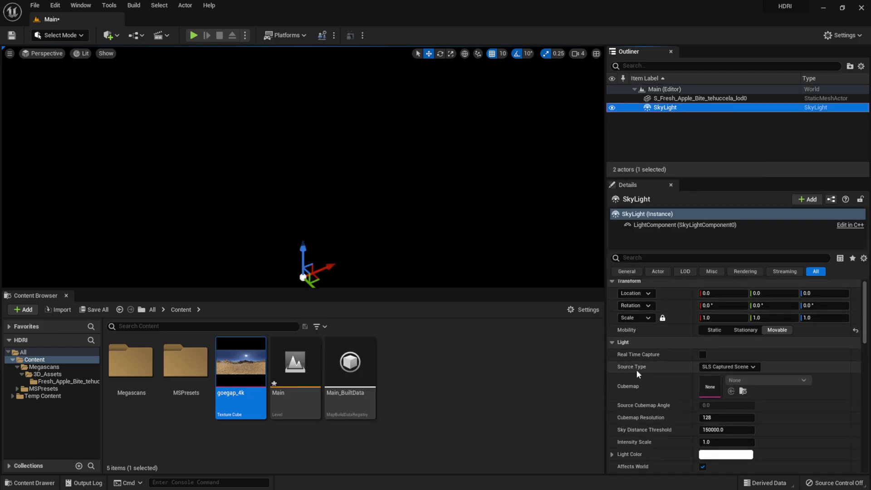
Set the SkyLight to SLS Specified Cubemap with goegap_4k, then orbit around the lit apple
click(732, 366)
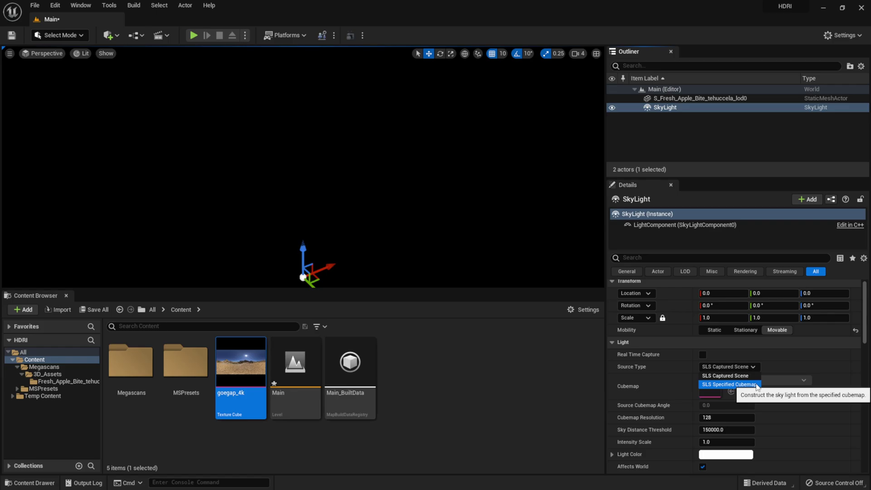
click(755, 384)
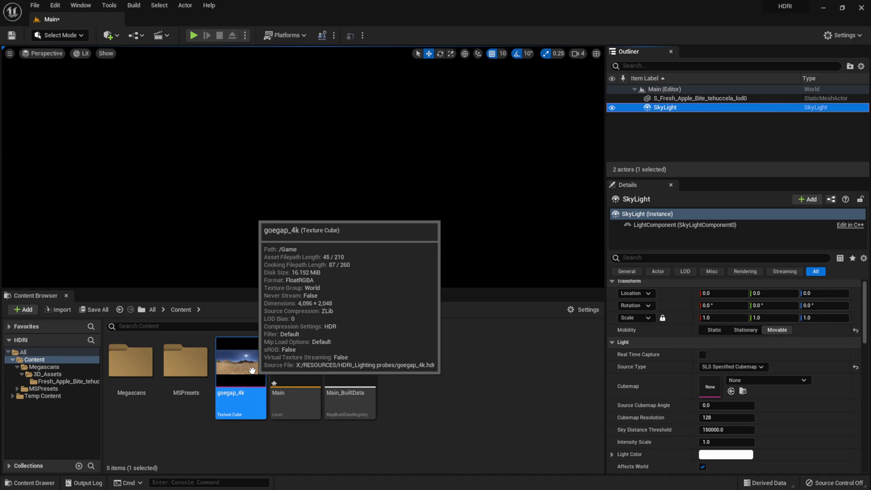
drag(252, 370, 710, 386)
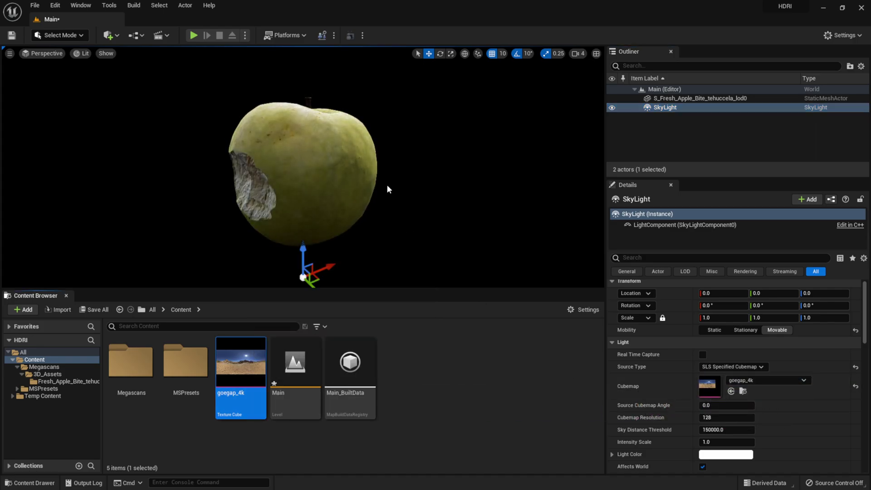
click(345, 172)
alt+drag(394, 199, 604, 198)
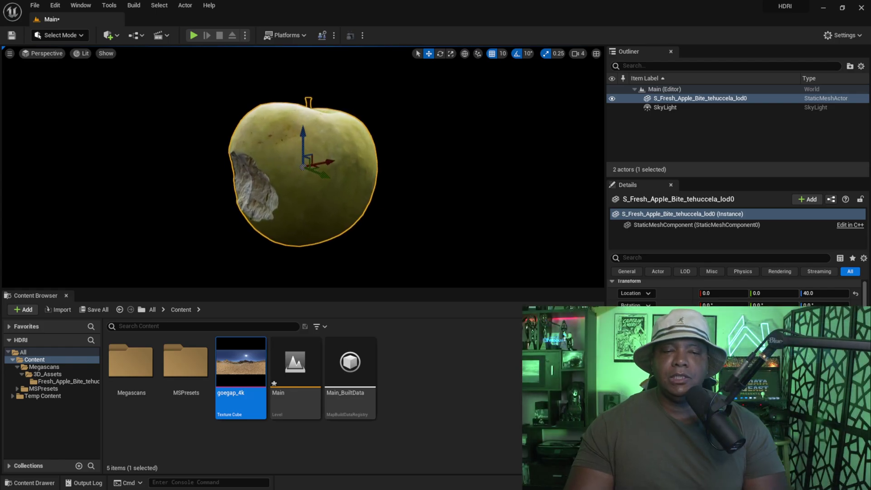
Delete the SkyLight and confirm the HDRIBackdrop plugin is enabled by searching 'hdr' in Plugins
click(678, 108)
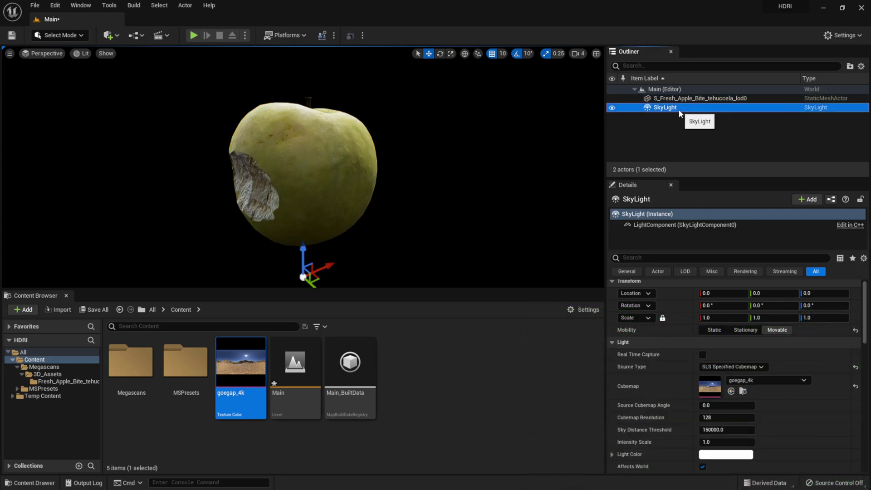
key(Delete)
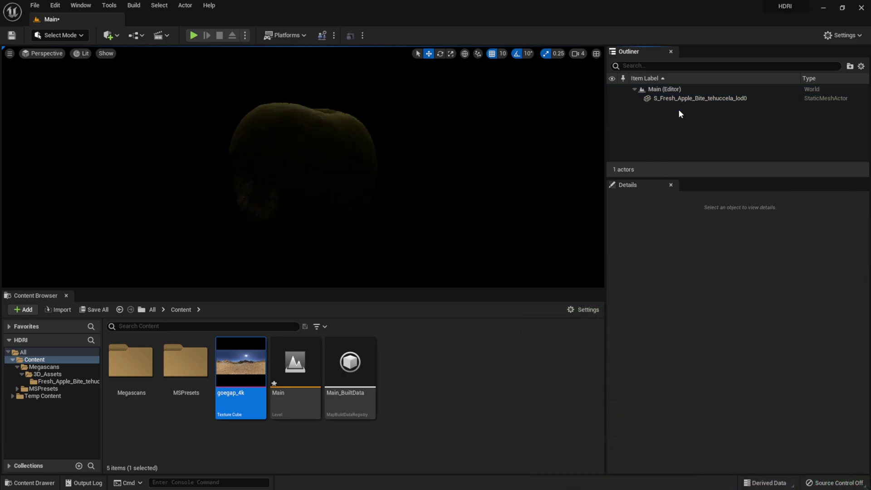
click(55, 6)
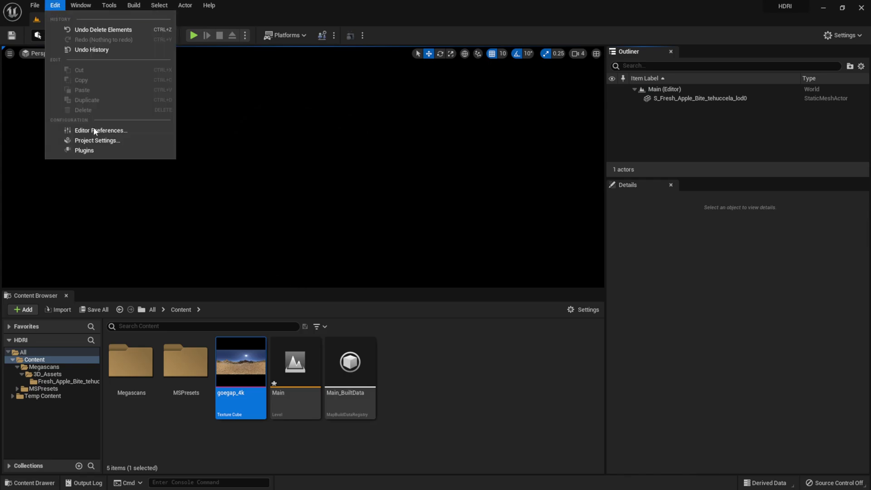
click(91, 150)
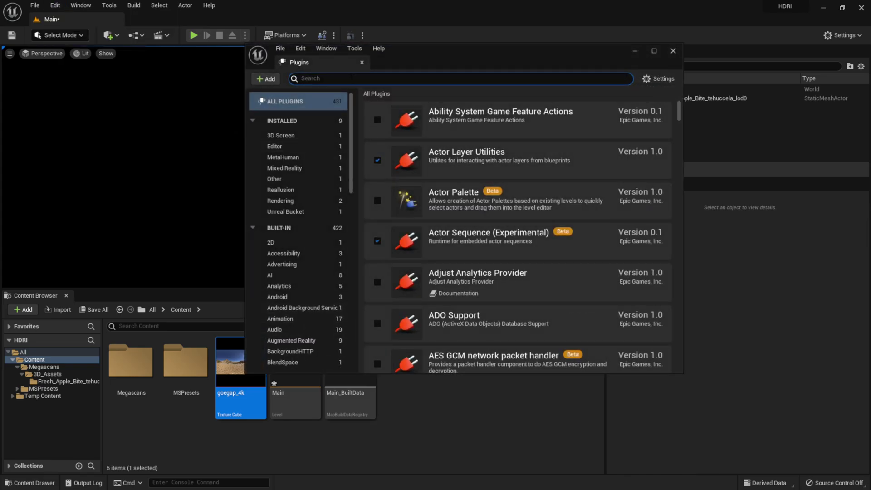
text(hdr)
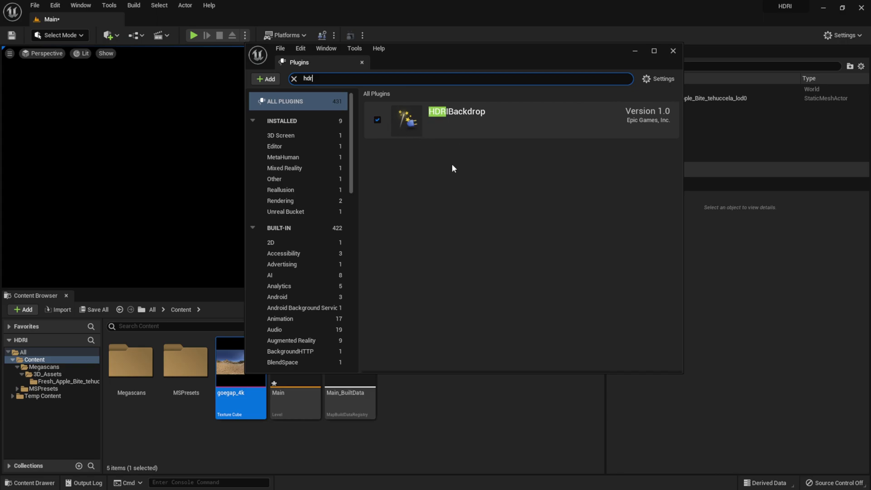
click(678, 53)
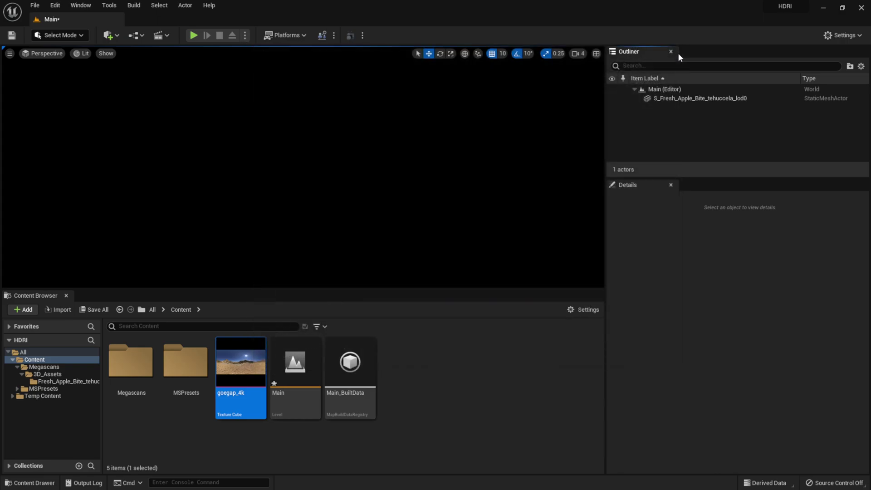
Place an HDRI Backdrop actor from Quick Add > Lights, showing the approaching_storm_4k grassland
click(109, 35)
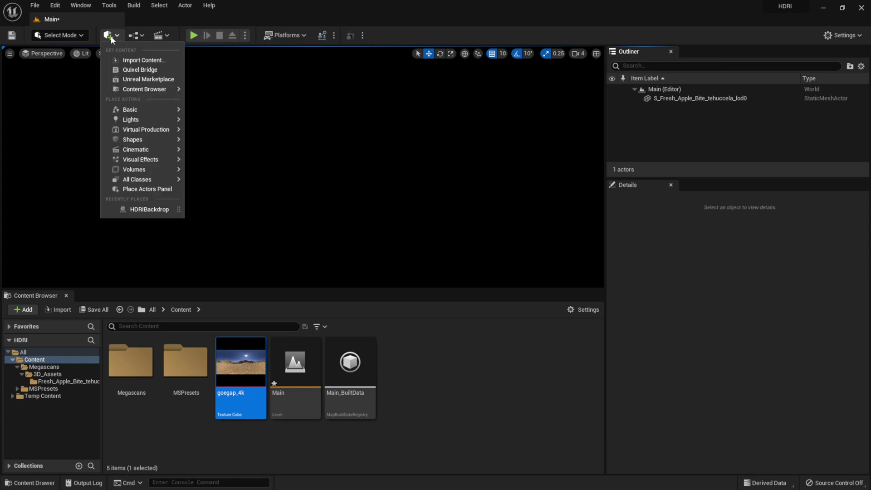
mouse_move(130, 120)
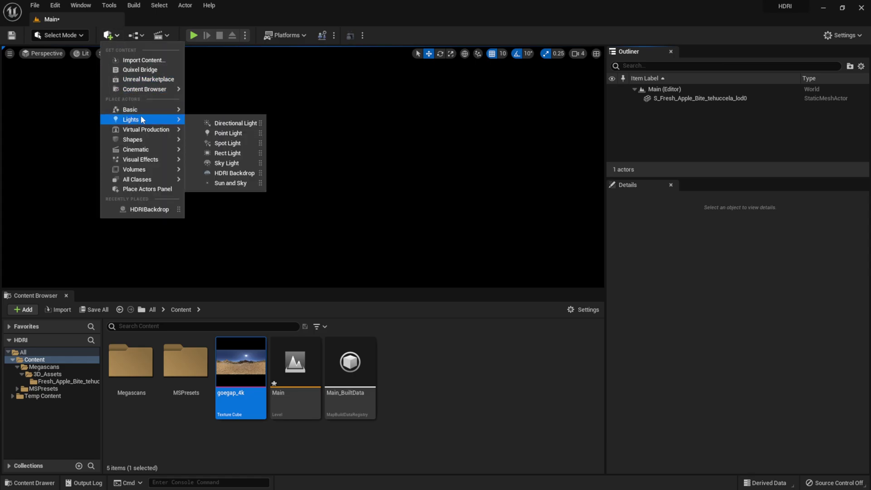
click(235, 178)
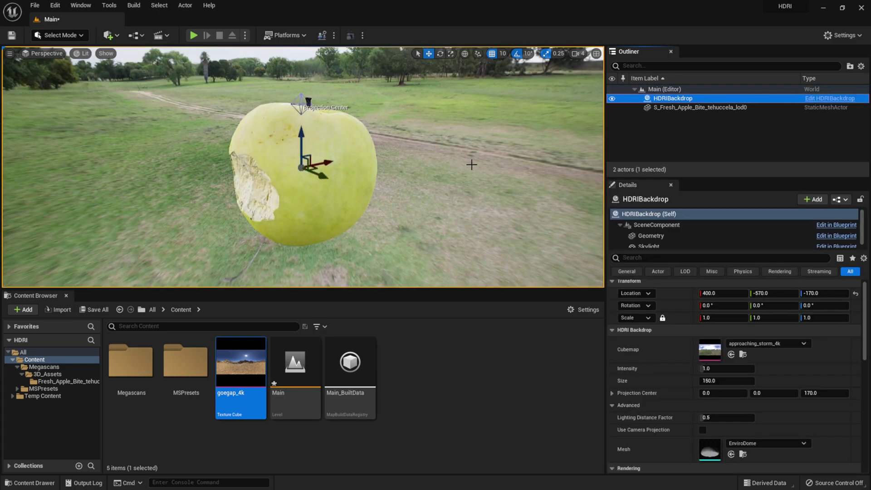
scroll(472, 164, down, 5)
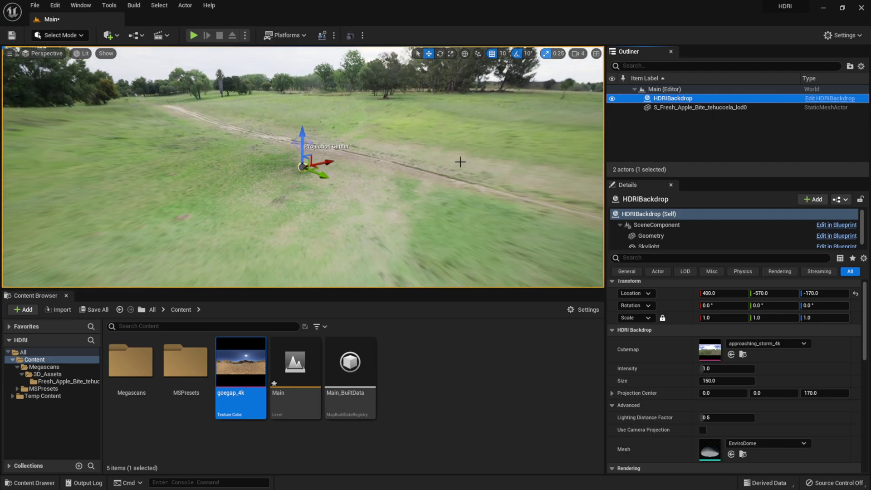
scroll(451, 161, up, 5)
scroll(451, 161, down, 7)
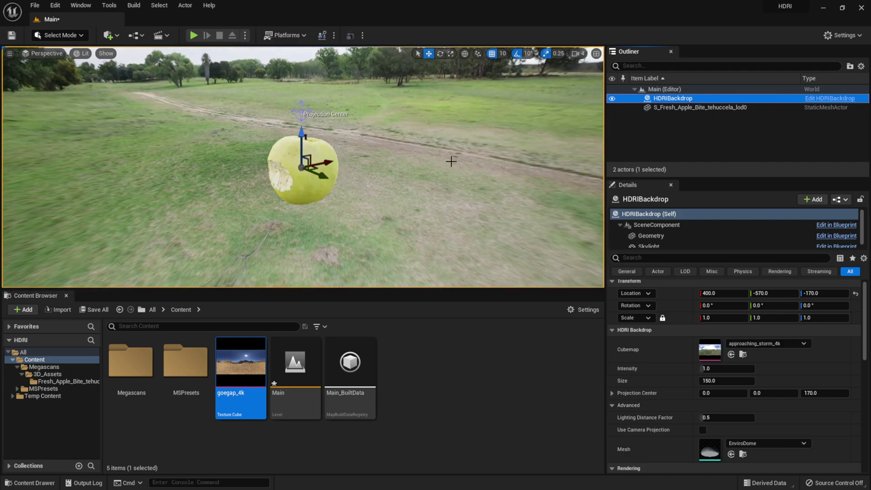
scroll(451, 161, up, 2)
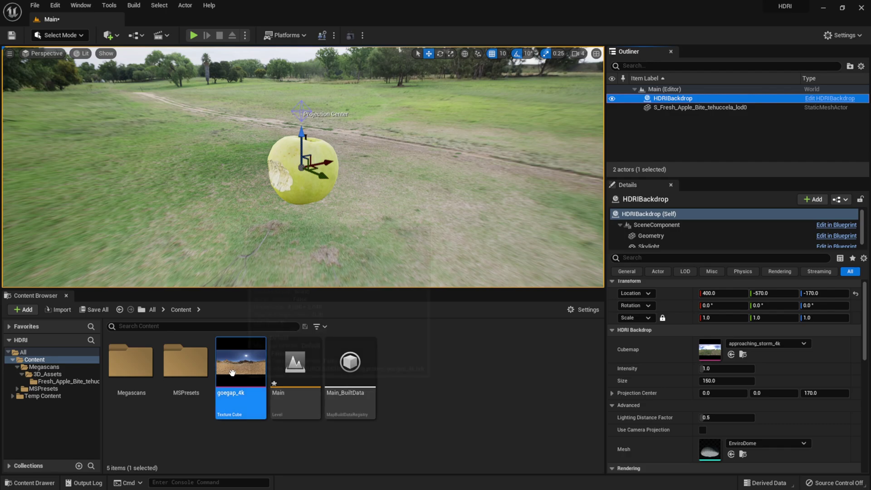
Assign goegap_4k as the HDRIBackdrop cubemap and orbit around the apple in the desert scene
drag(236, 372, 715, 354)
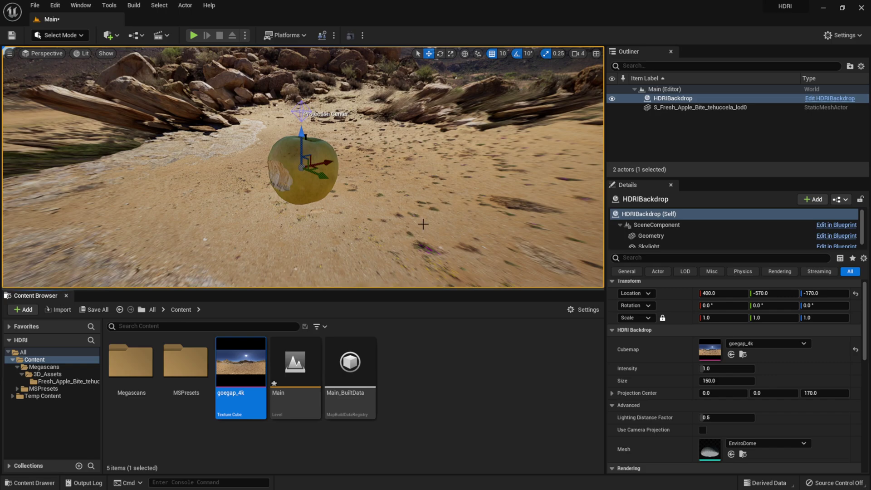
key(ctrl+z)
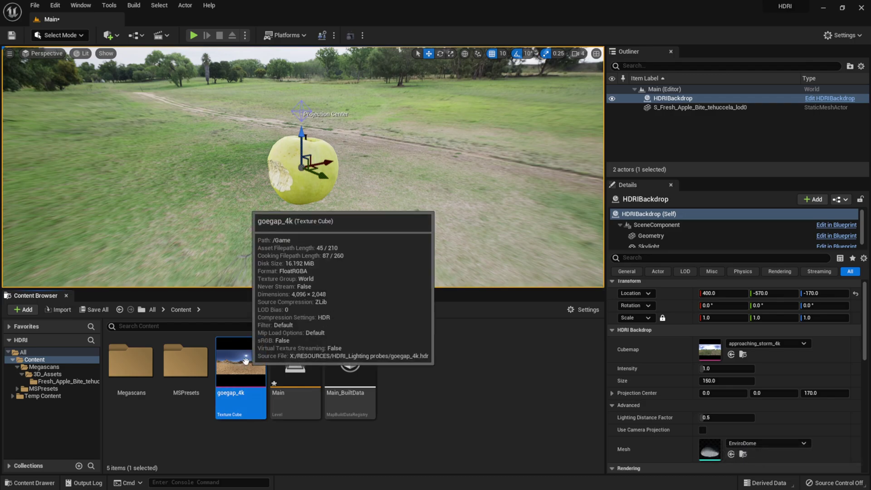
drag(240, 363, 715, 356)
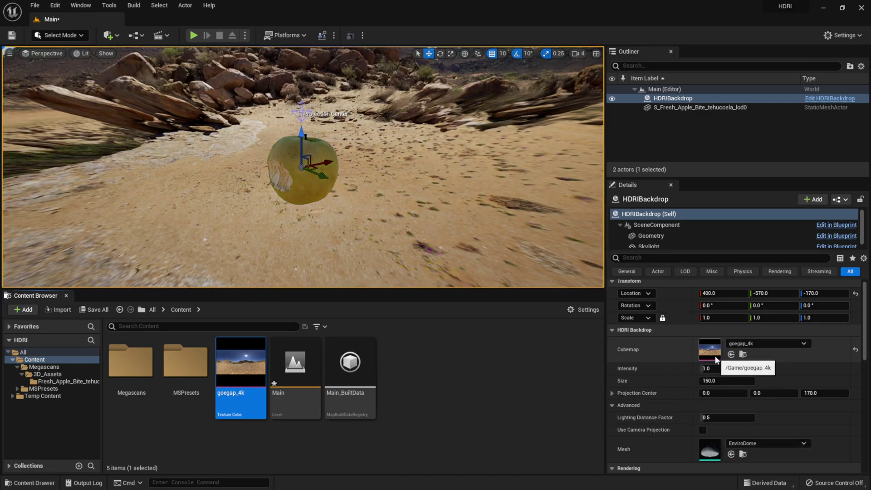
click(288, 160)
alt+drag(359, 203, 295, 202)
scroll(387, 199, down, 5)
alt+drag(387, 198, 375, 203)
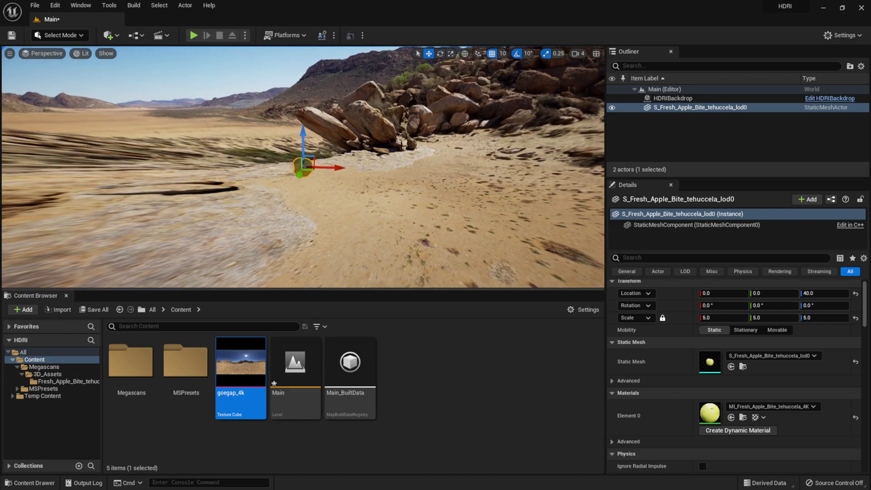
Reset the HDRIBackdrop location to 0,0,0 and raise its Projection Center Z to 540.0
click(401, 144)
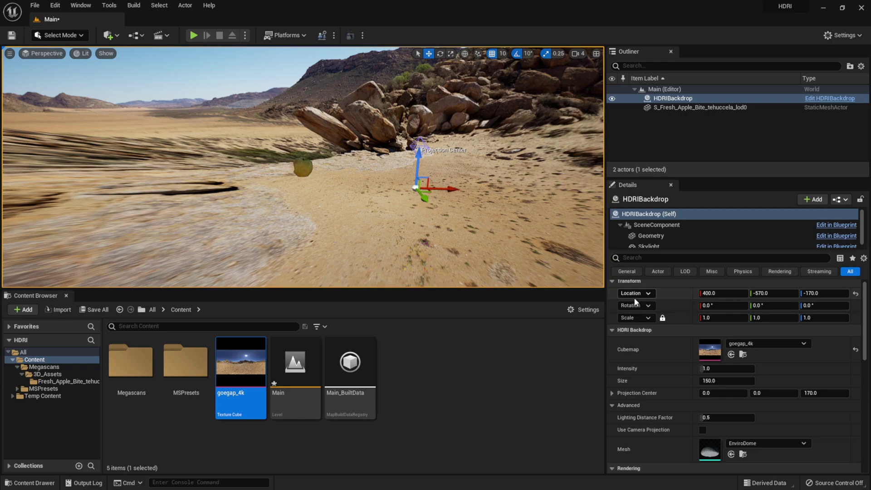
click(855, 295)
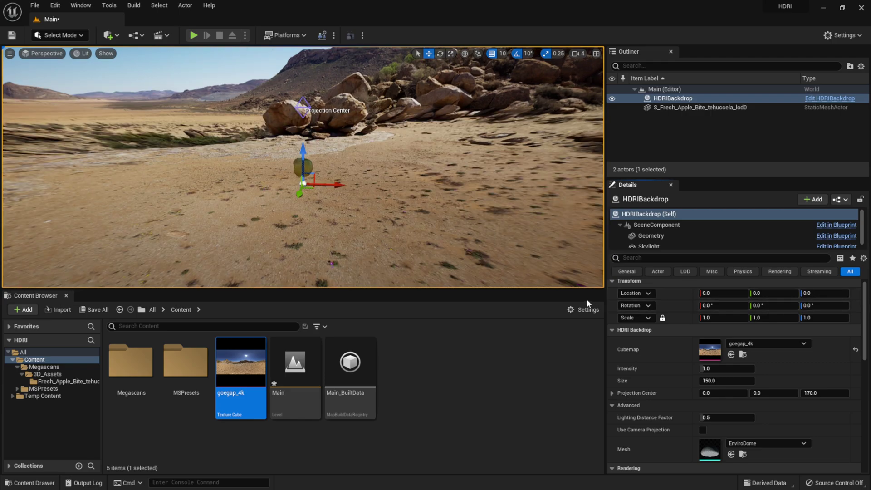
click(301, 106)
drag(300, 79, 324, 50)
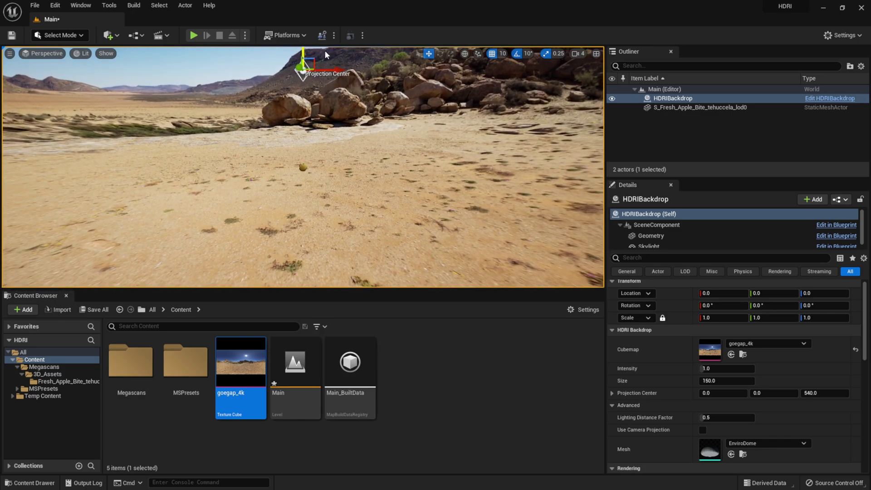
Frame the apple and orbit so its bitten side faces the camera against the desert
double_click(660, 108)
alt+drag(443, 204, 410, 224)
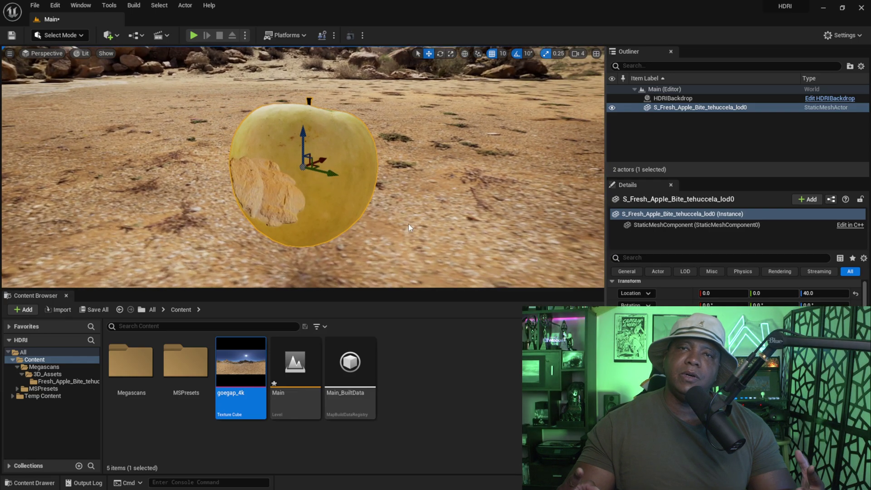